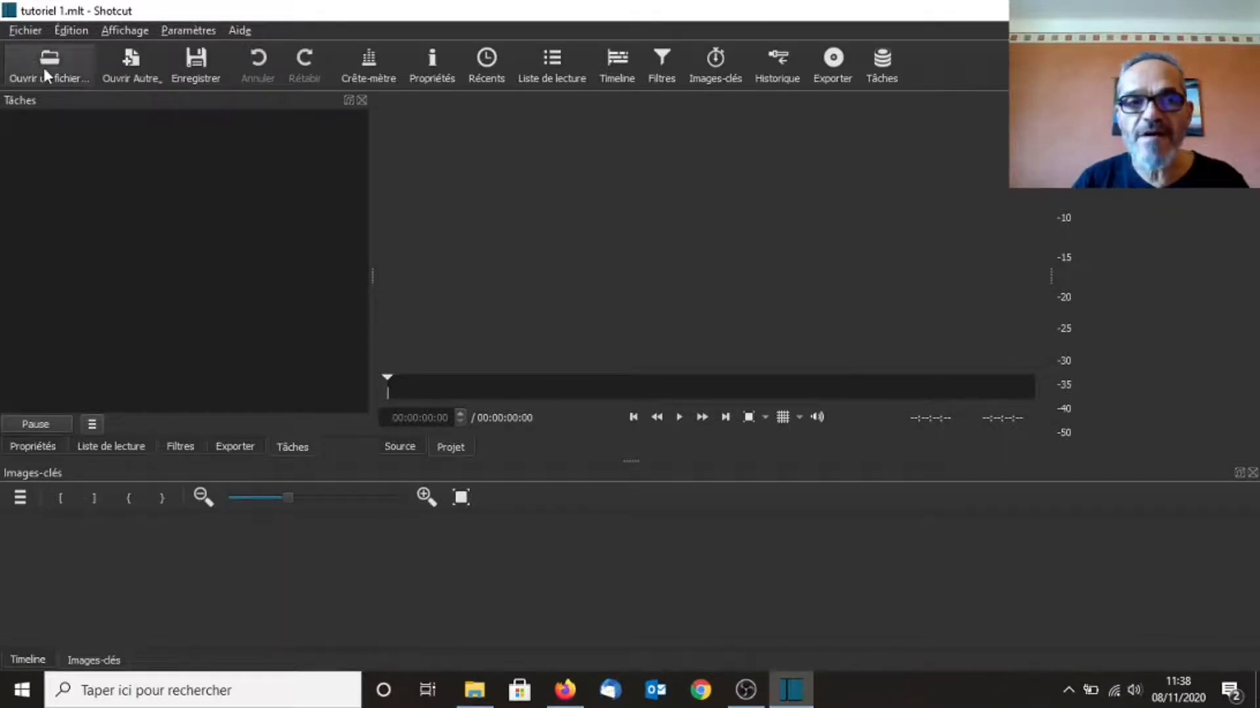
# Open the Scène 1 video file from the Shotcut tutoriels > Vidéo folder
pyautogui.click(43, 68)
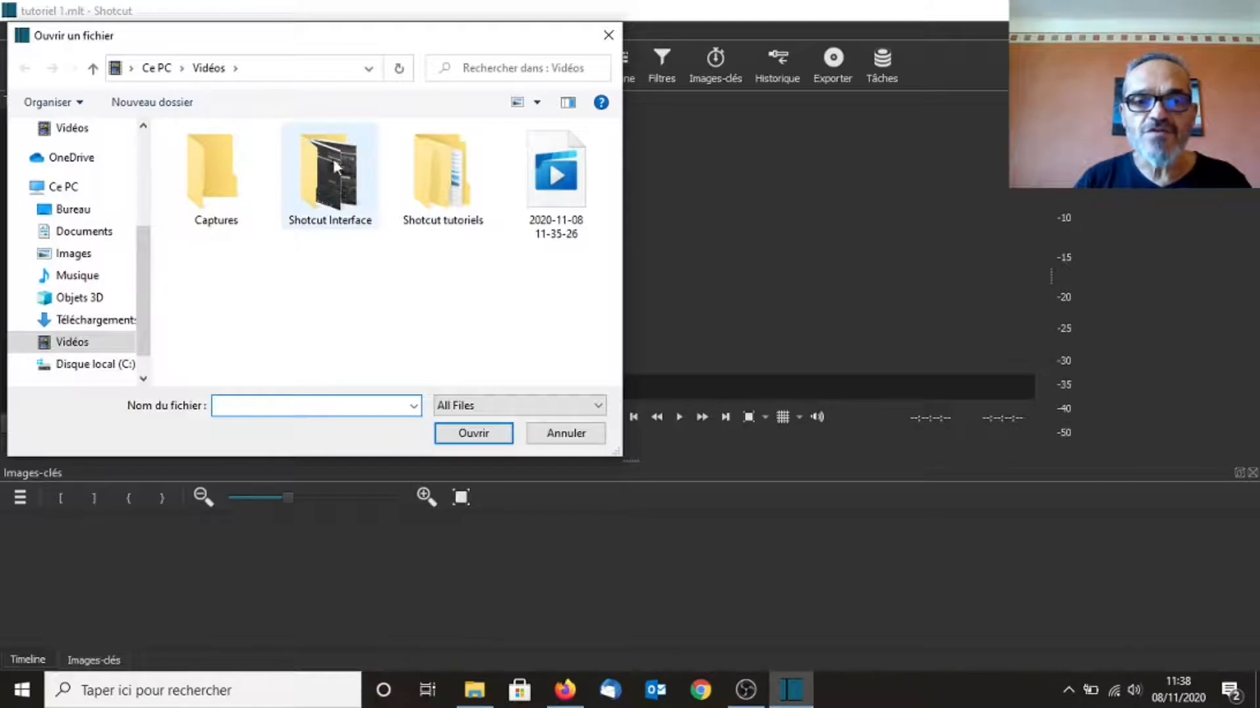
pyautogui.click(431, 169)
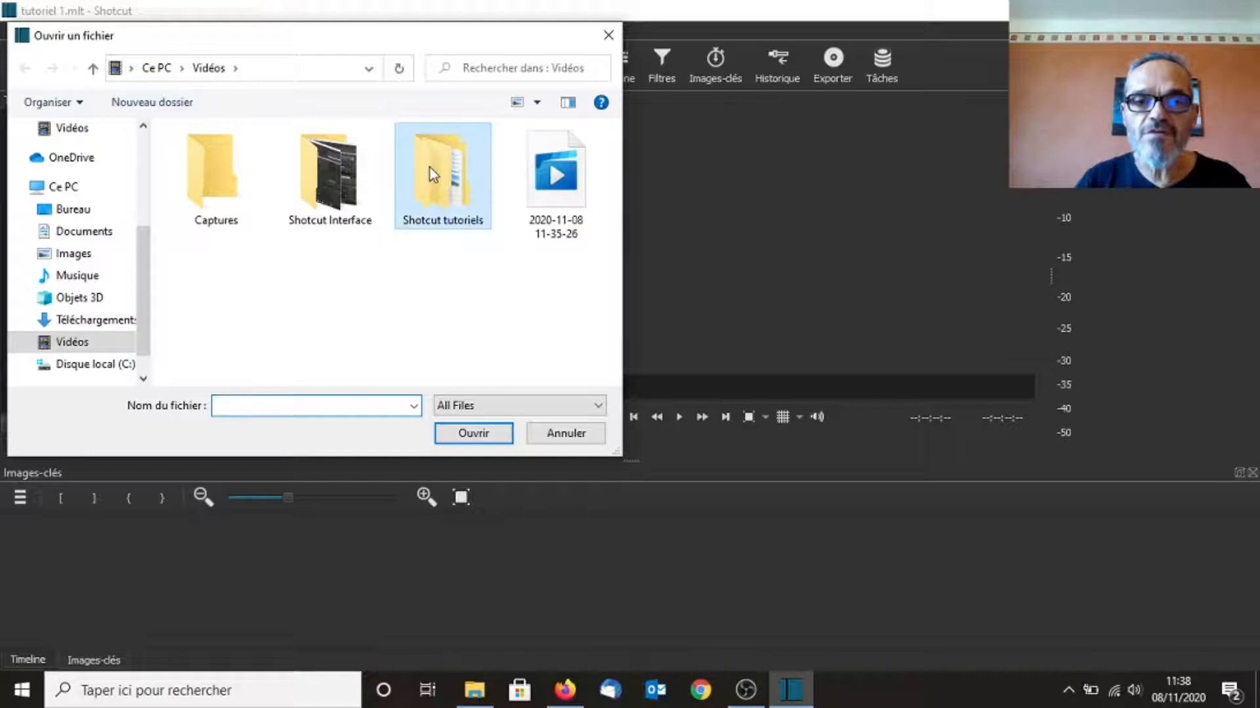
pyautogui.doubleClick(431, 170)
pyautogui.doubleClick(210, 172)
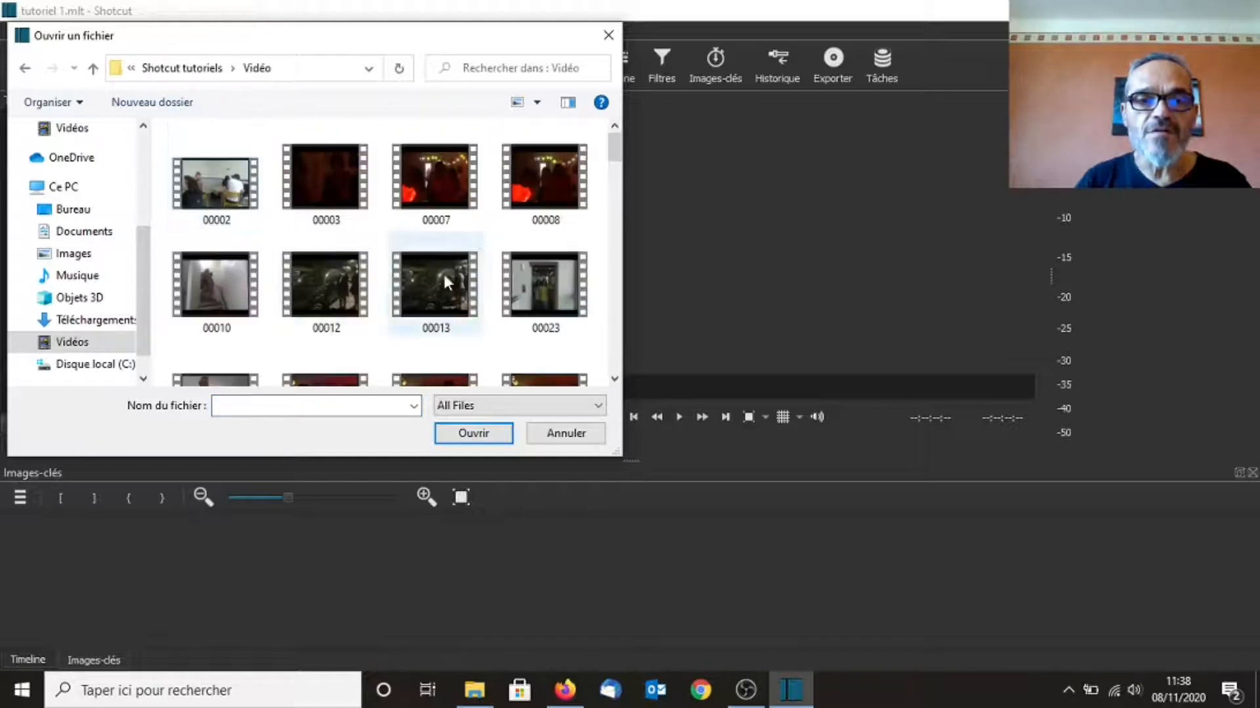
pyautogui.moveTo(606, 168); pyautogui.dragTo(613, 330)
pyautogui.click(563, 246)
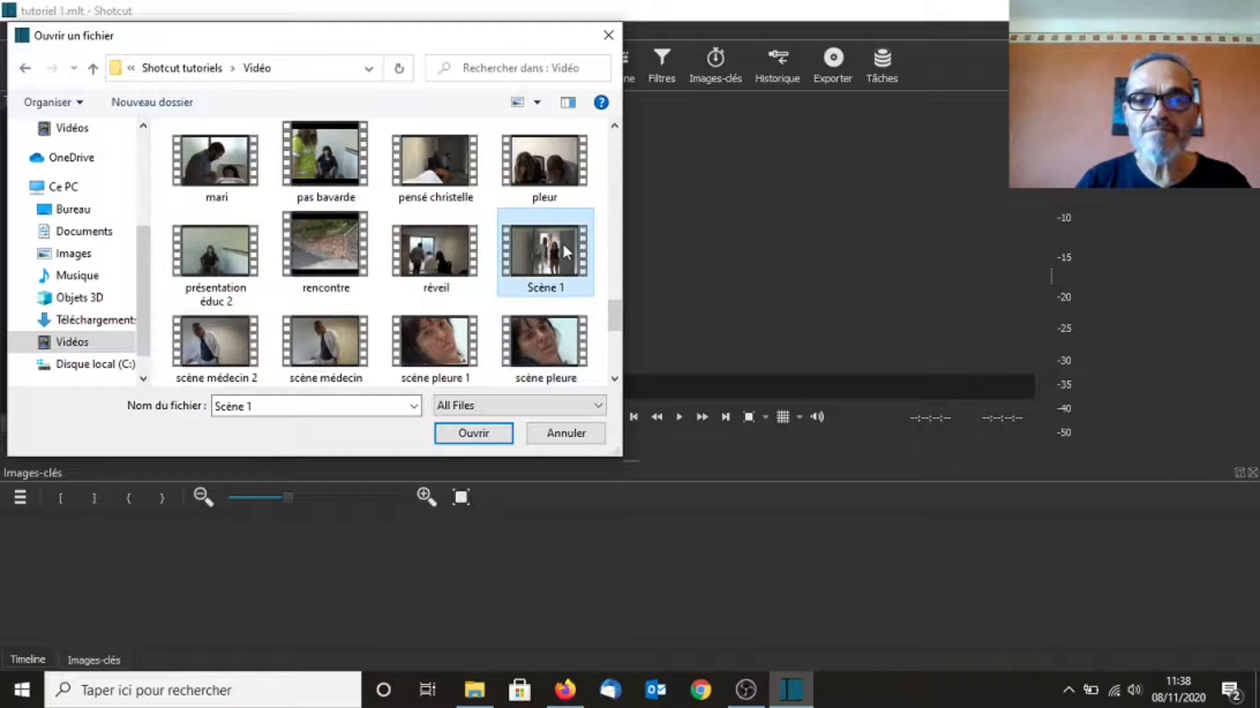
pyautogui.click(478, 435)
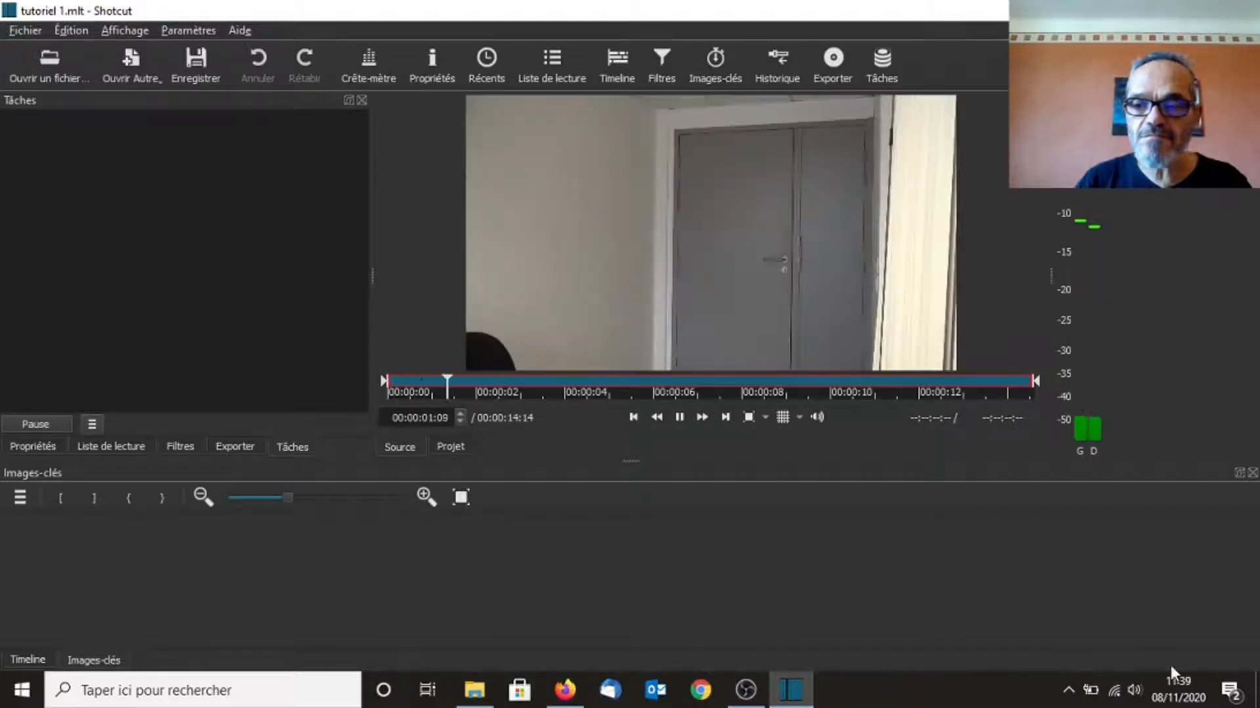
# Play back the Scène 1 clip in the source player to preview it
pyautogui.click(680, 418)
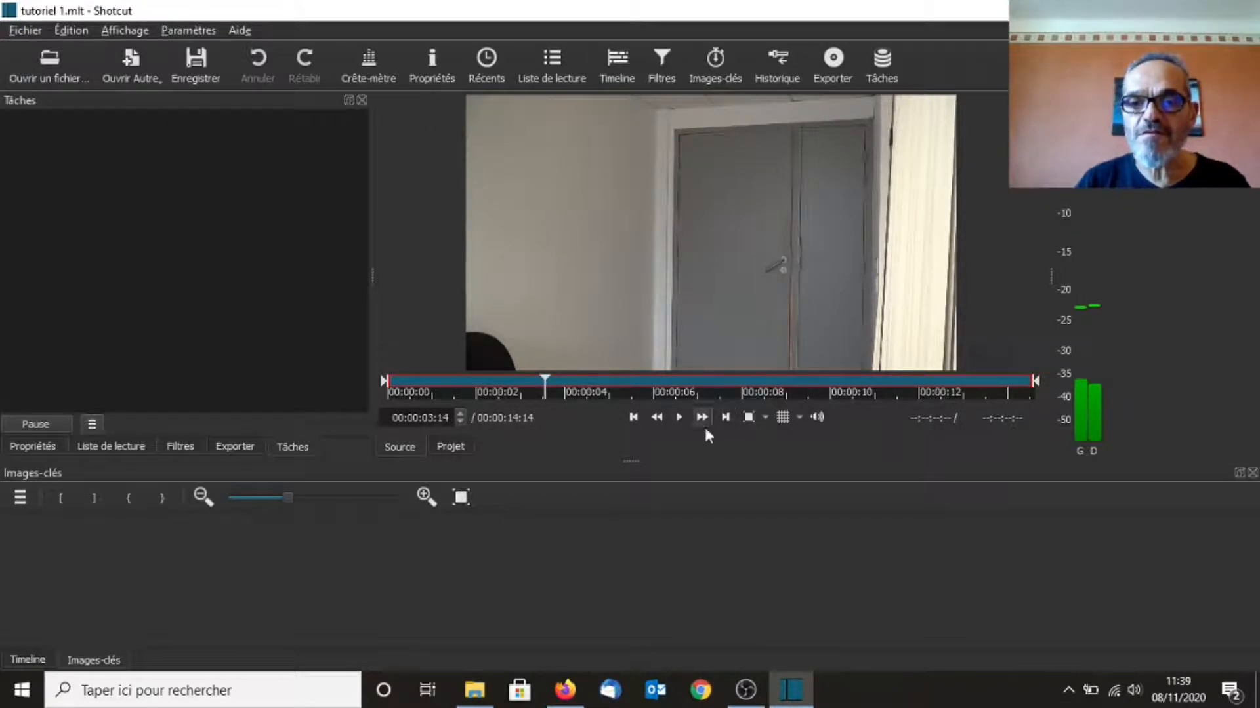
pyautogui.click(680, 416)
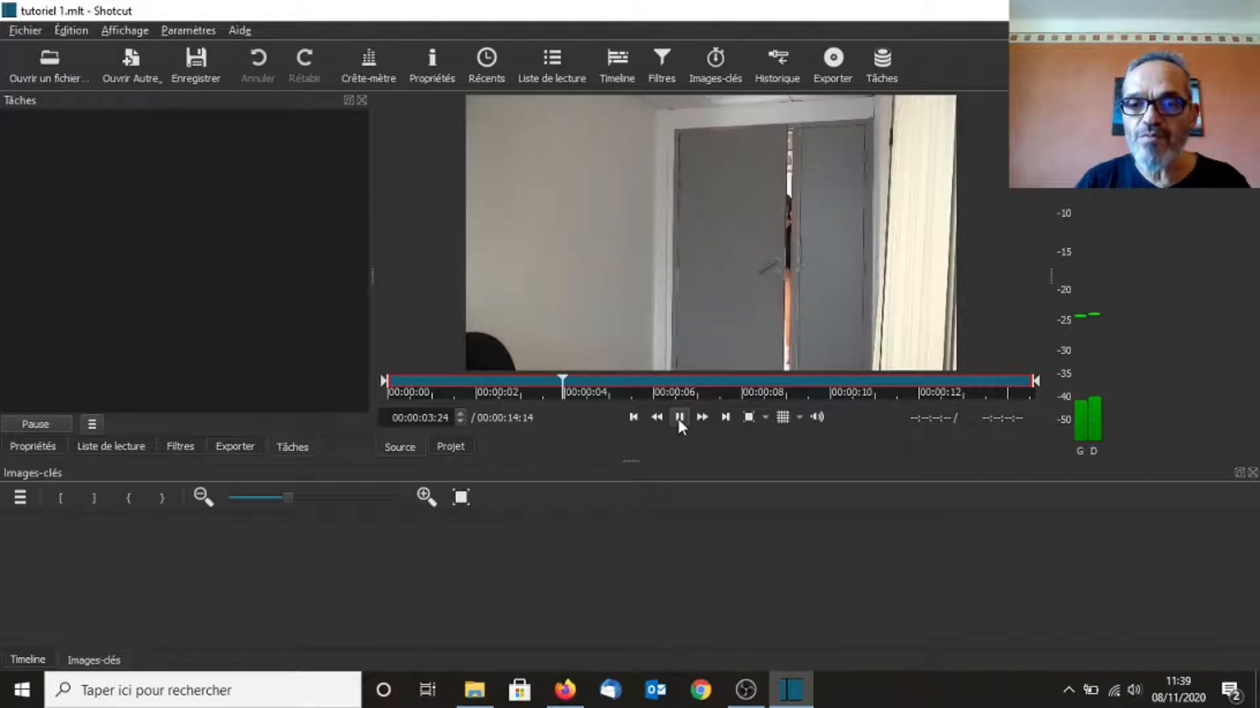
pyautogui.click(678, 419)
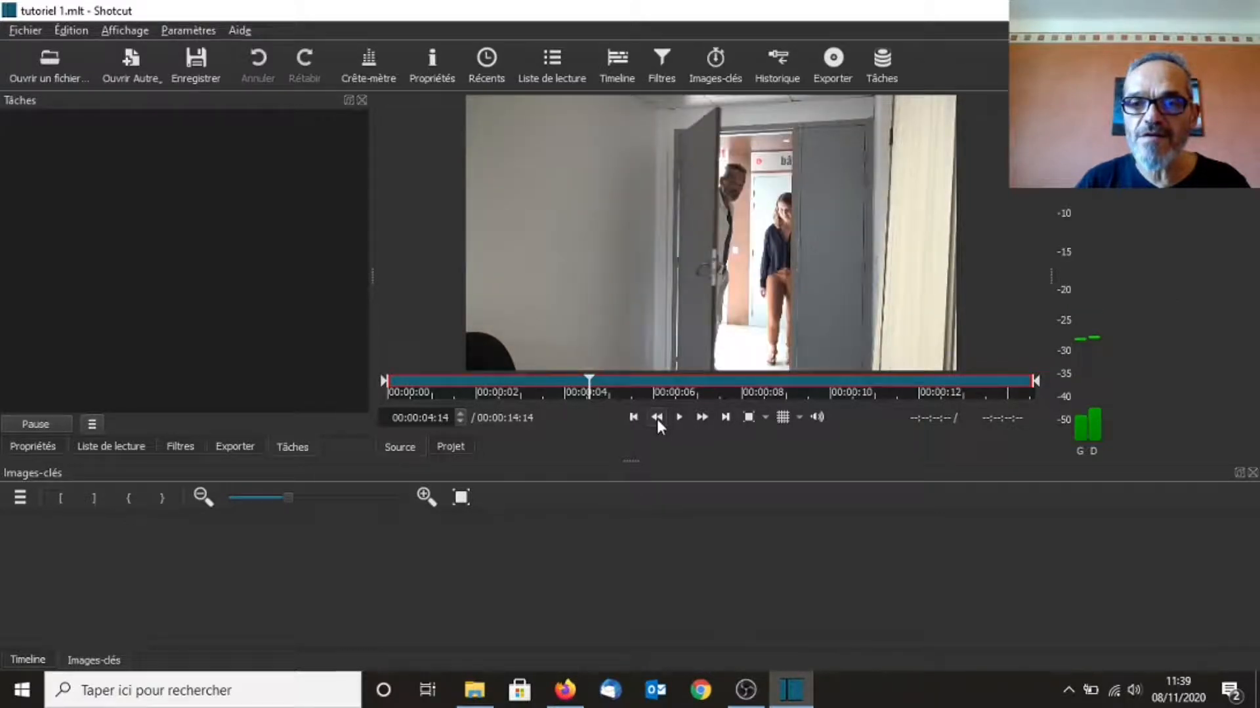
pyautogui.click(656, 420)
pyautogui.click(679, 415)
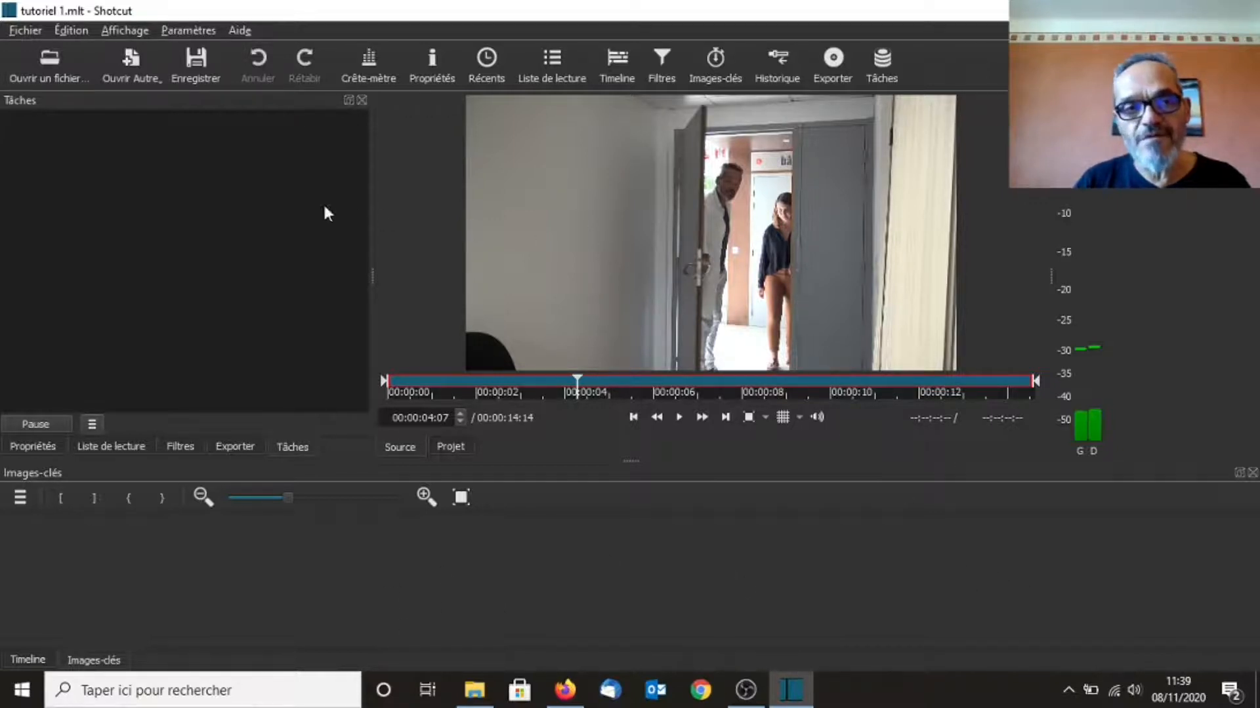
# Show the playlist and add the opened Scène 1 clip to it
pyautogui.click(115, 448)
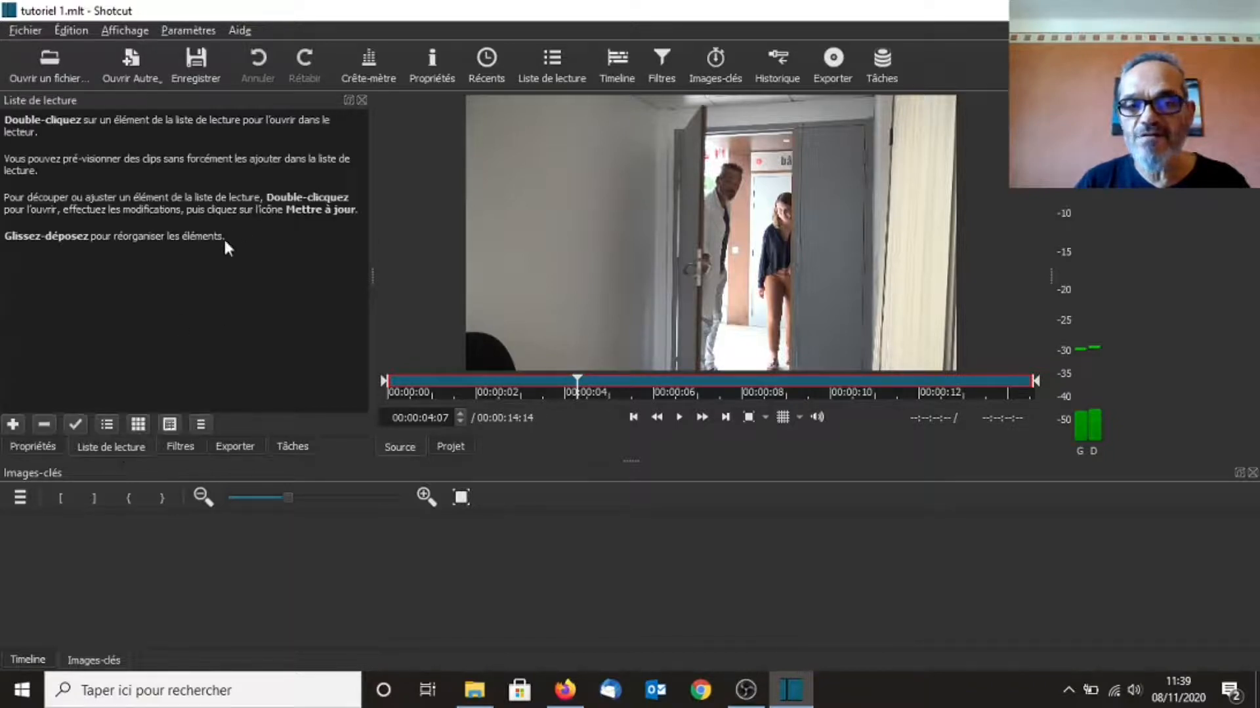
pyautogui.moveTo(754, 299); pyautogui.dragTo(710, 293)
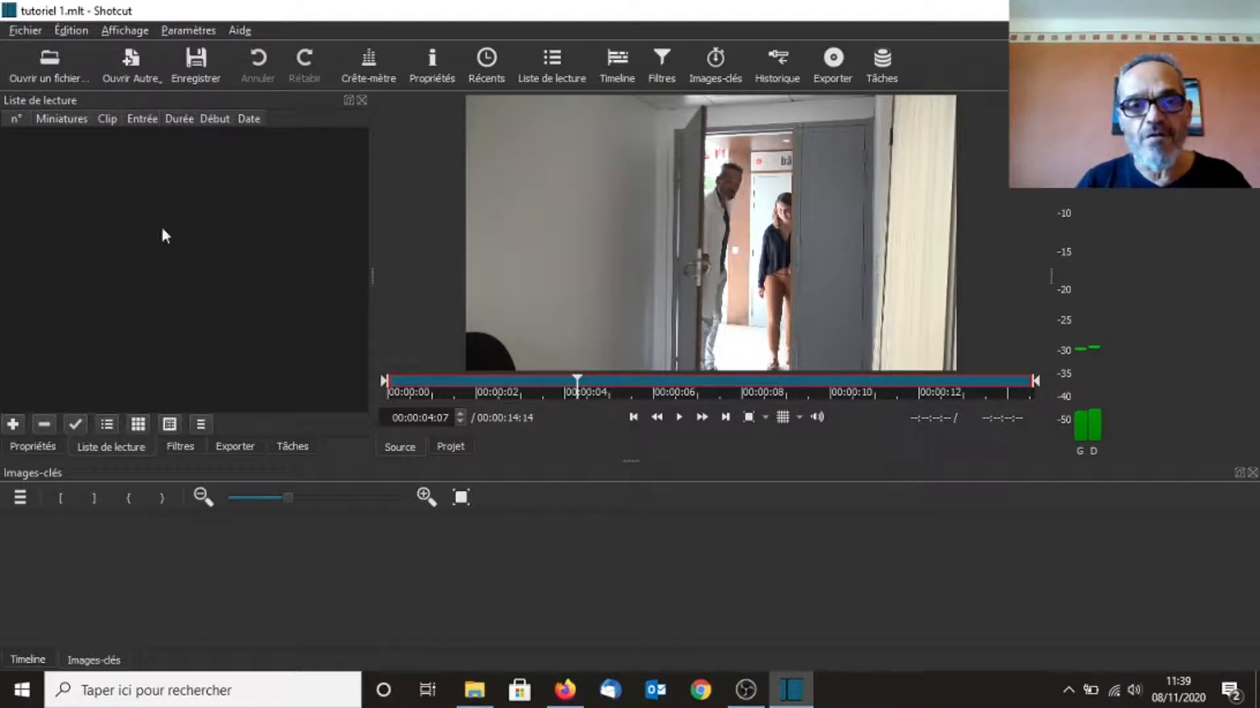
pyautogui.moveTo(679, 257); pyautogui.dragTo(199, 265)
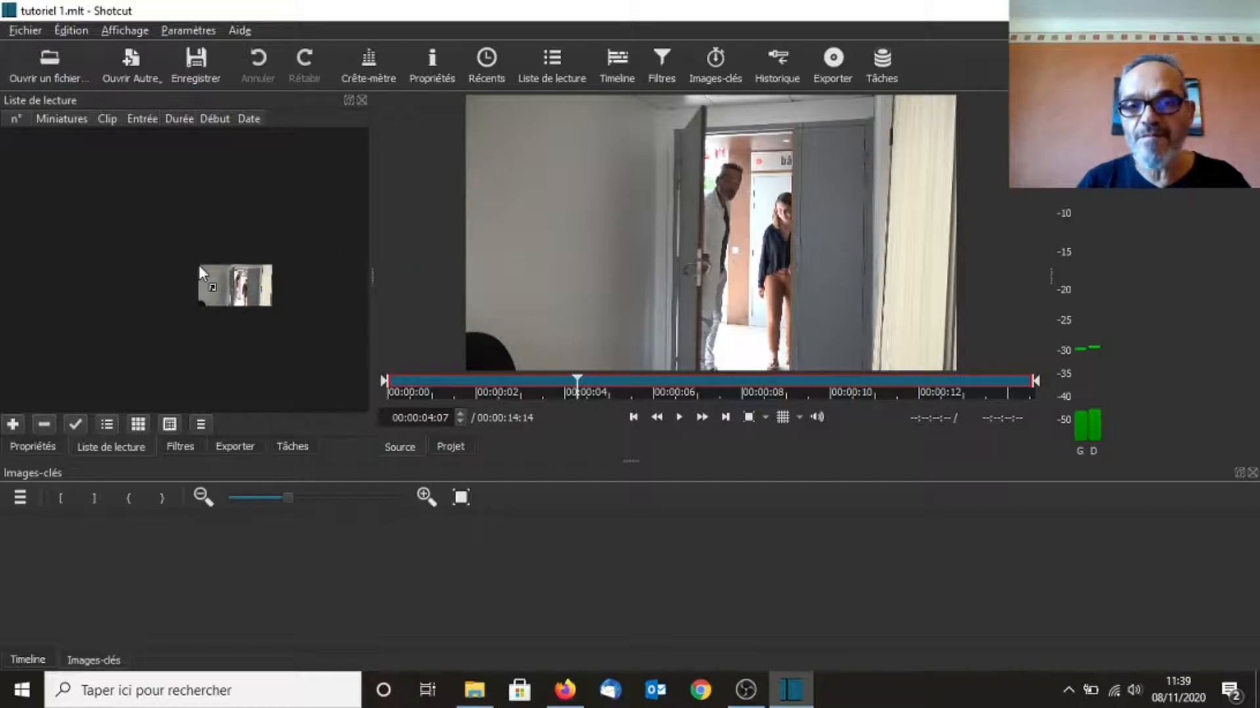
pyautogui.moveTo(198, 265); pyautogui.dragTo(616, 248)
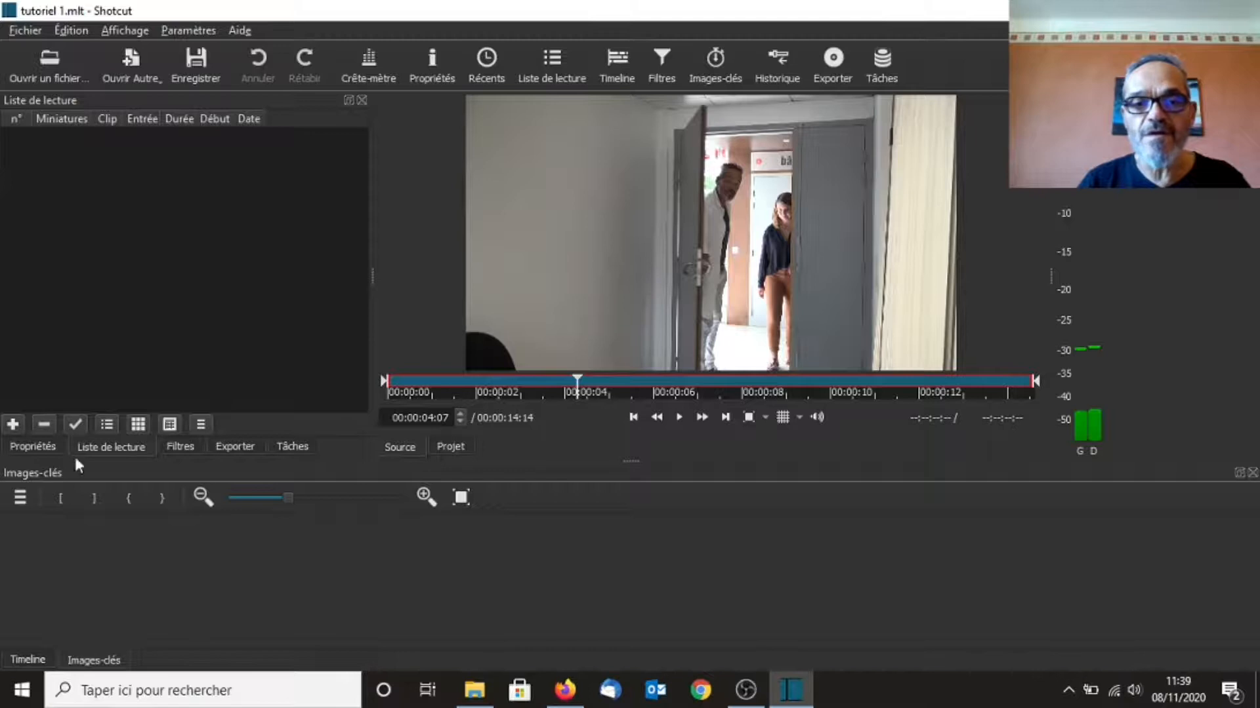
pyautogui.click(12, 425)
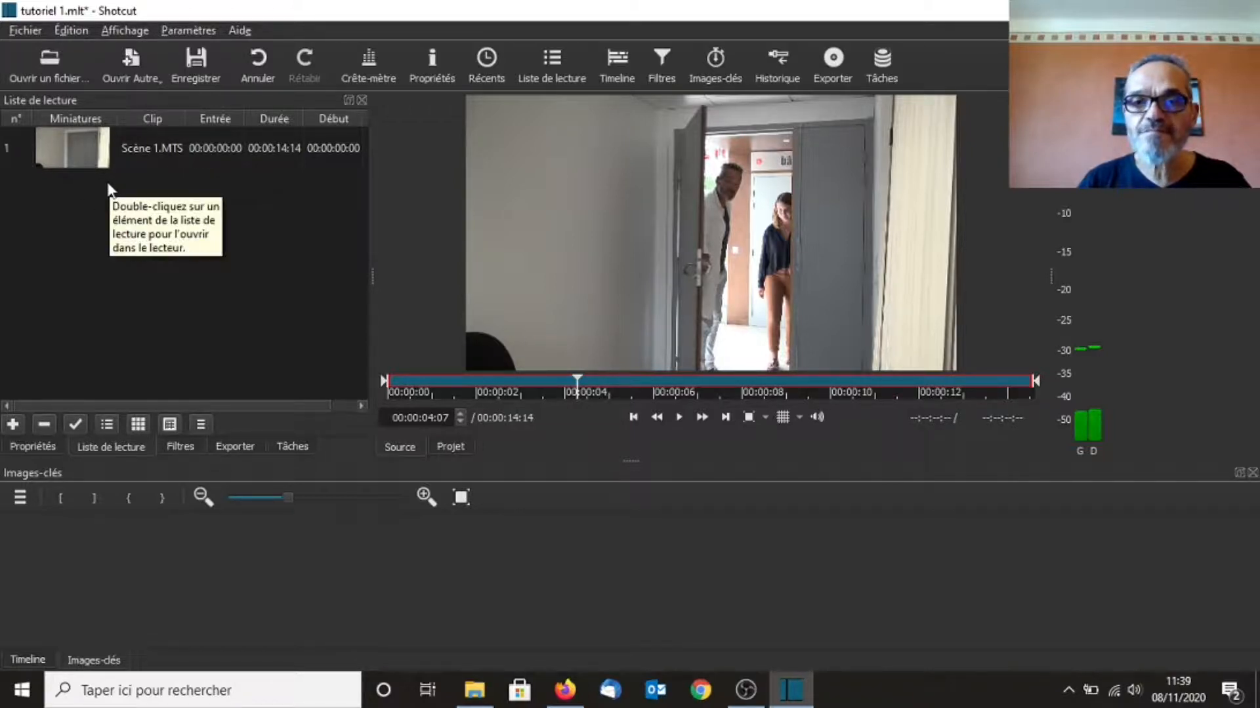
# Place the Scène 1 clip from the playlist onto the timeline's video track
pyautogui.click(82, 147)
pyautogui.moveTo(90, 153); pyautogui.dragTo(265, 595)
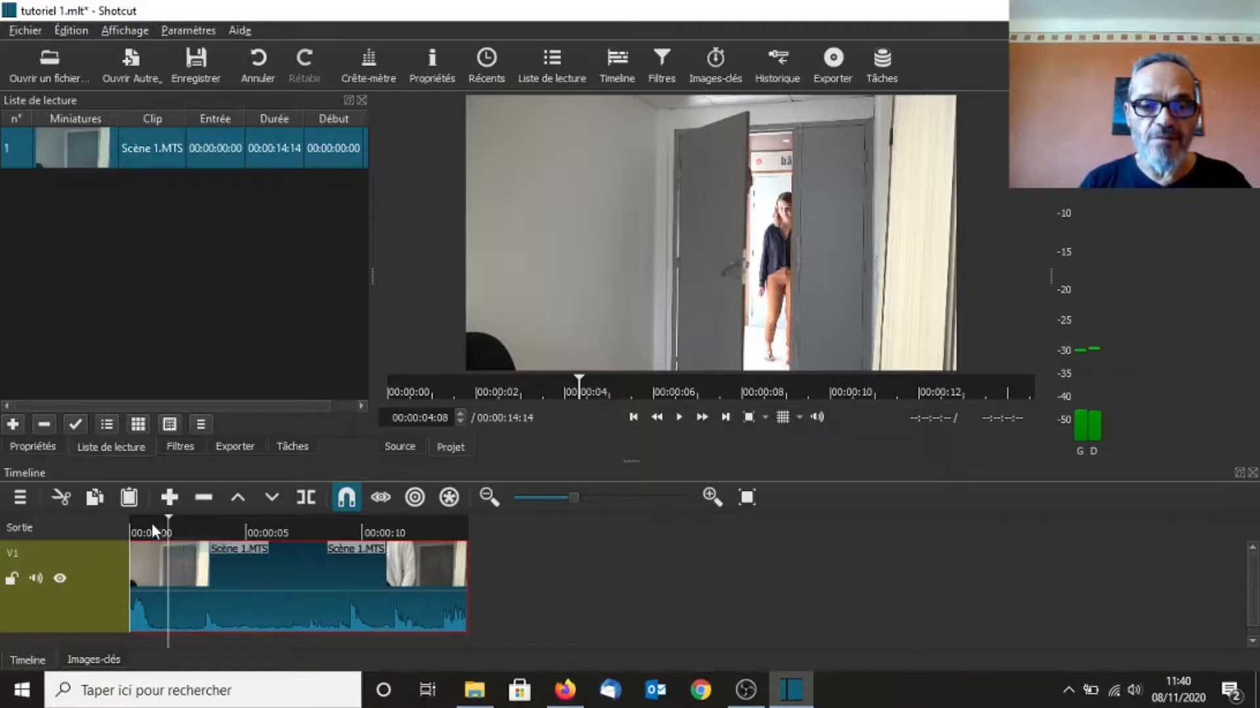
# Play the timeline from different points to preview the Scène 1 clip
pyautogui.click(242, 525)
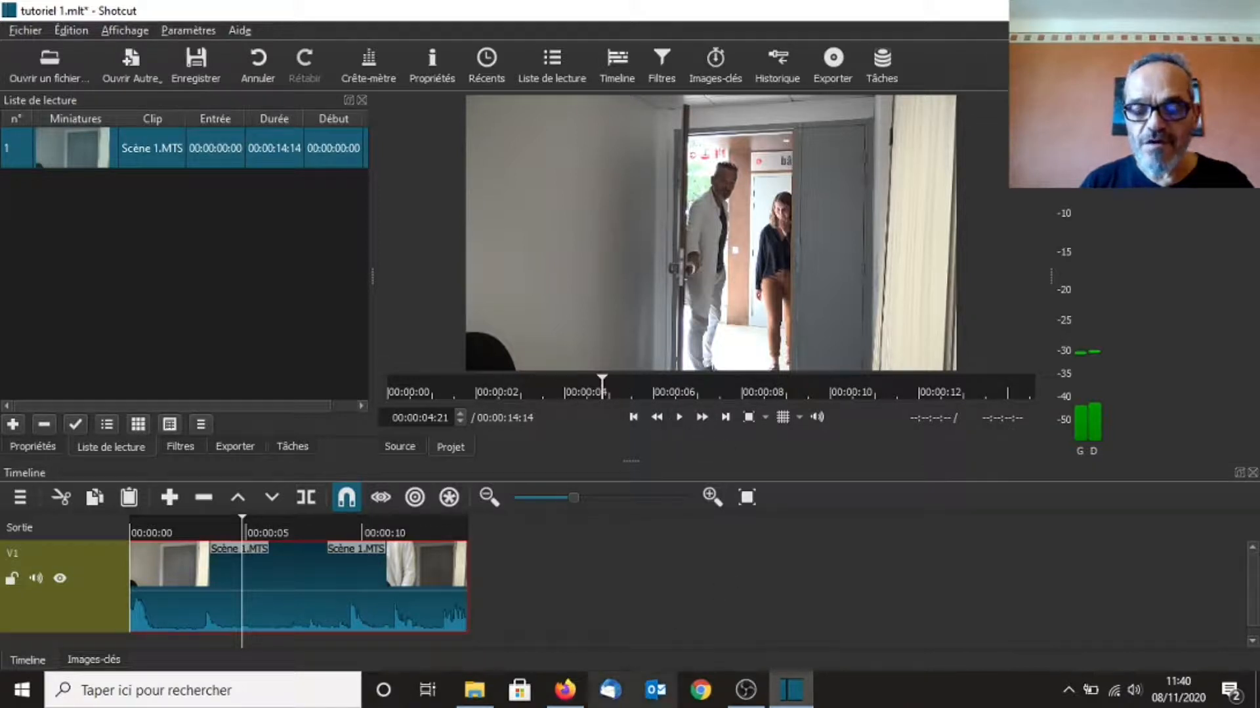
pyautogui.press('space')
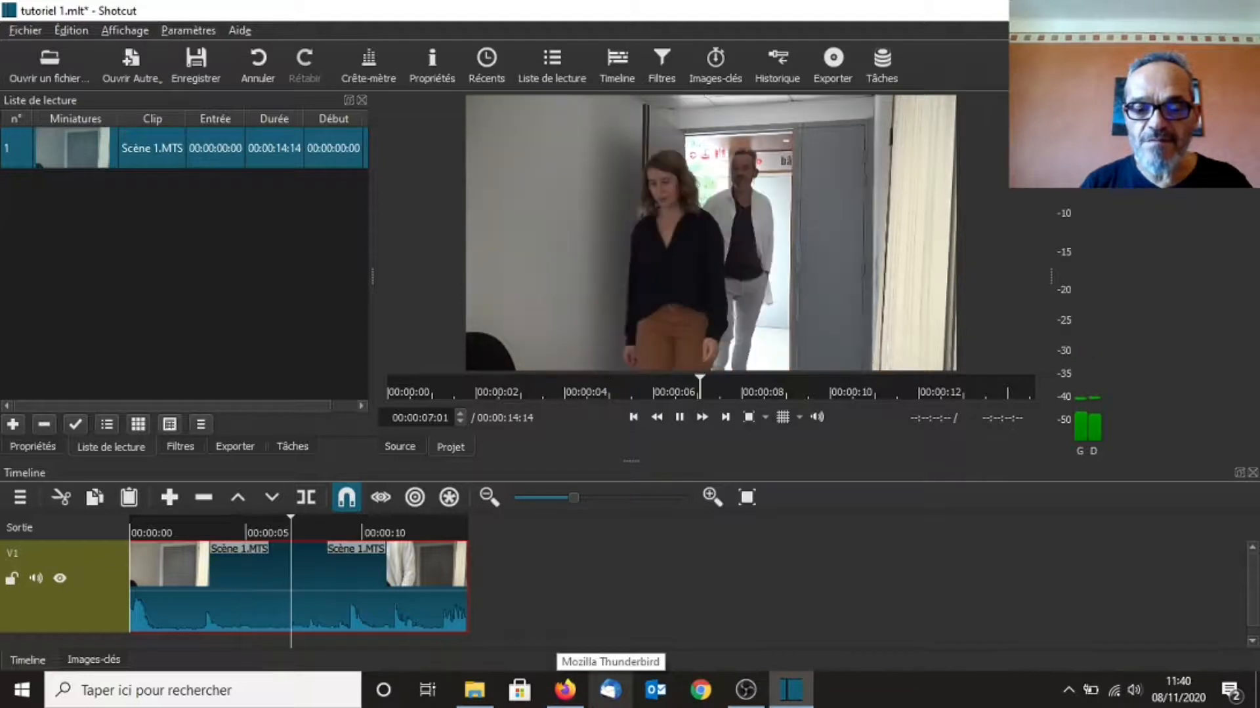
pyautogui.press('space')
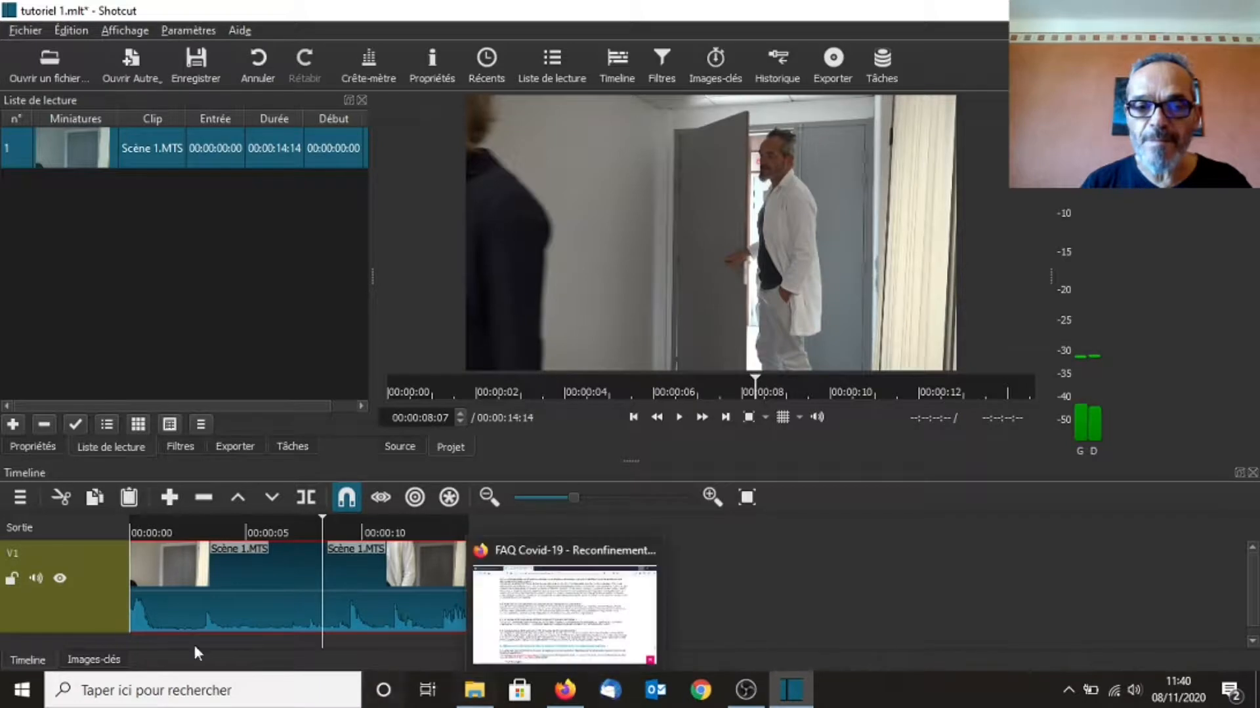
pyautogui.click(143, 525)
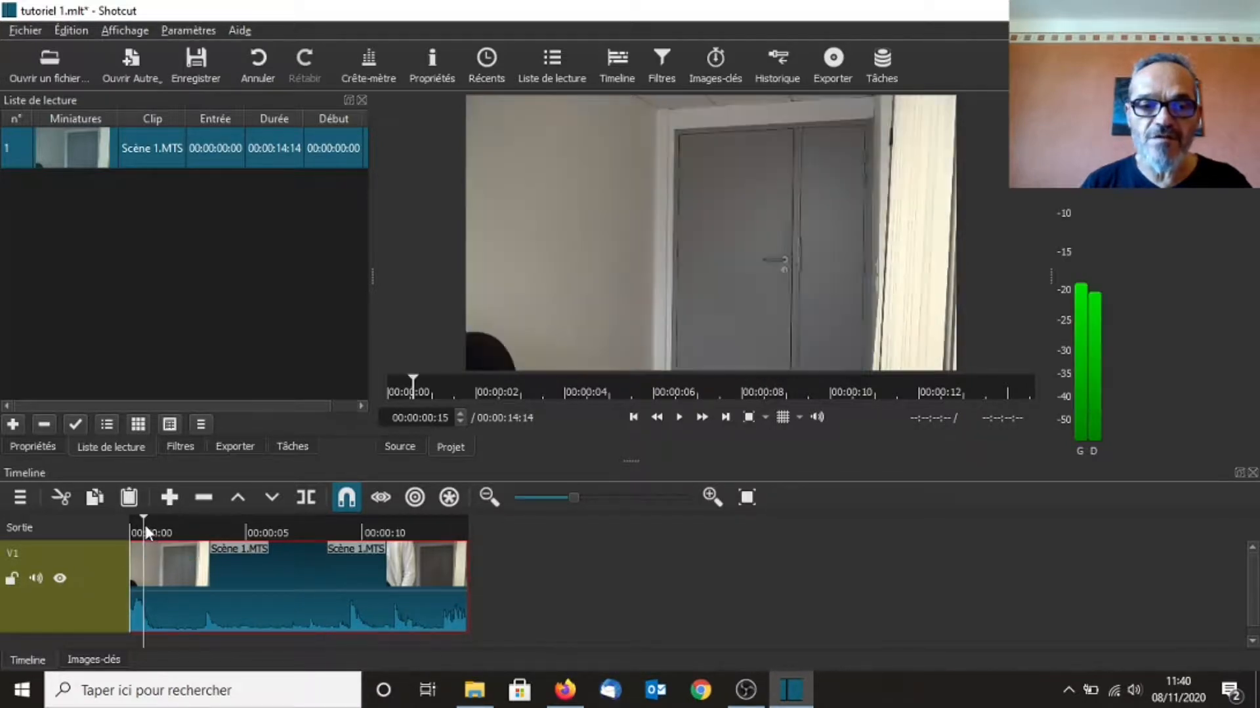
pyautogui.press('space')
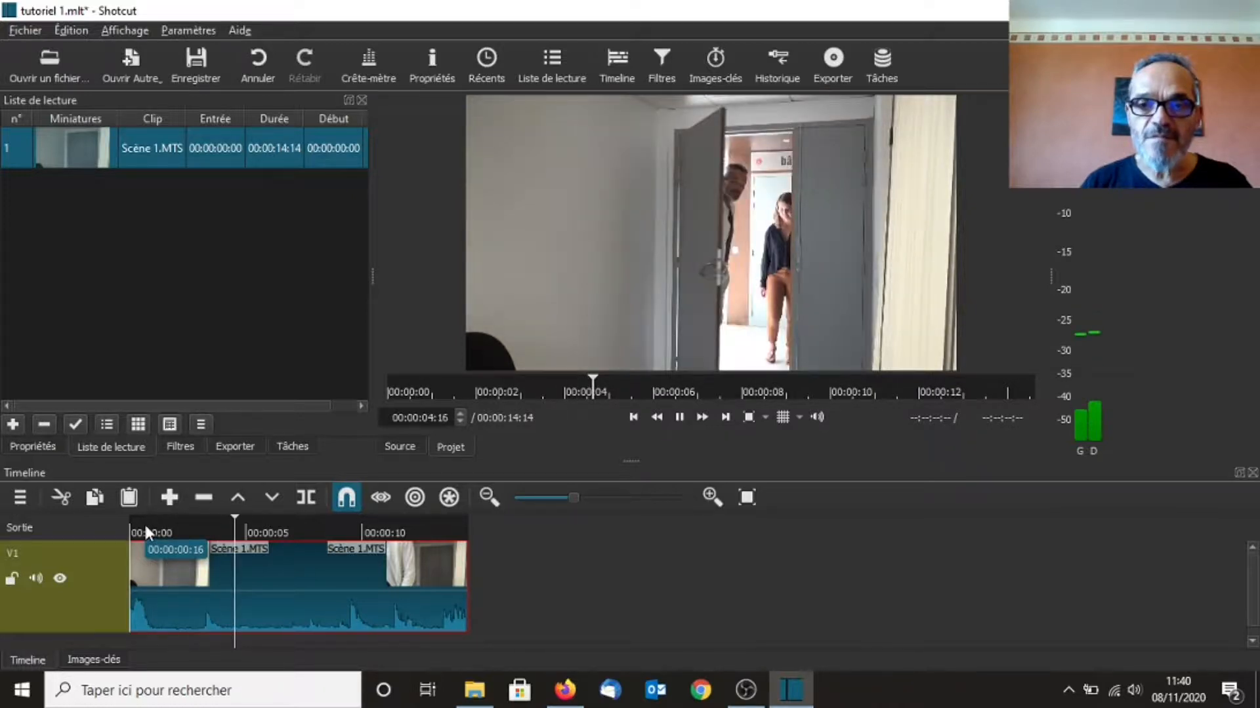
pyautogui.press('space')
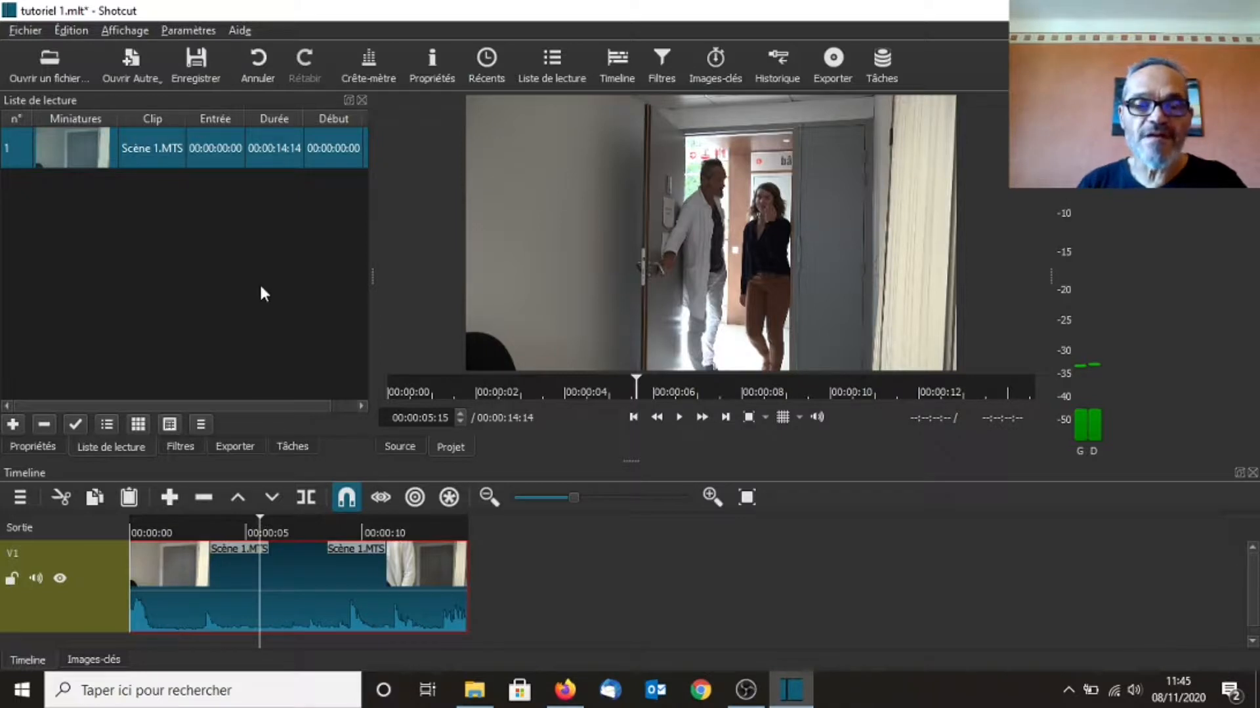
# Open the scène médecin video file, preview it, and add it to the playlist
pyautogui.click(43, 68)
pyautogui.moveTo(615, 147); pyautogui.dragTo(586, 320)
pyautogui.doubleClick(322, 169)
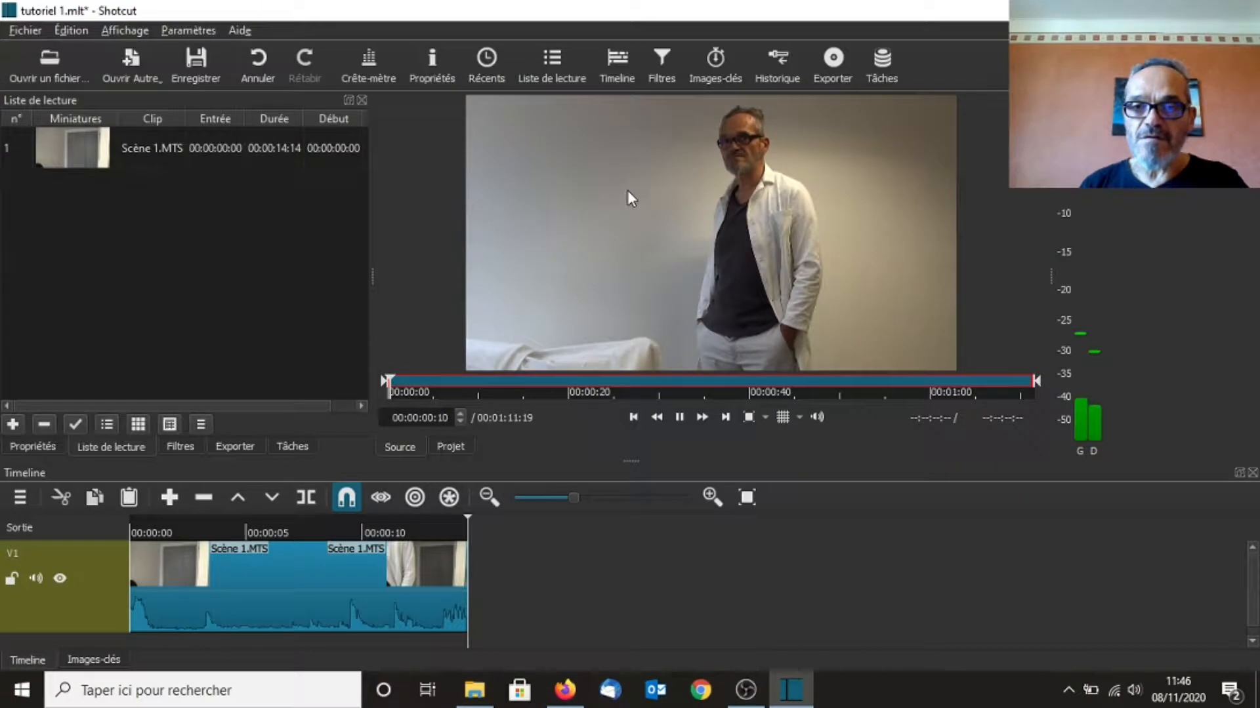
pyautogui.click(701, 418)
pyautogui.click(680, 417)
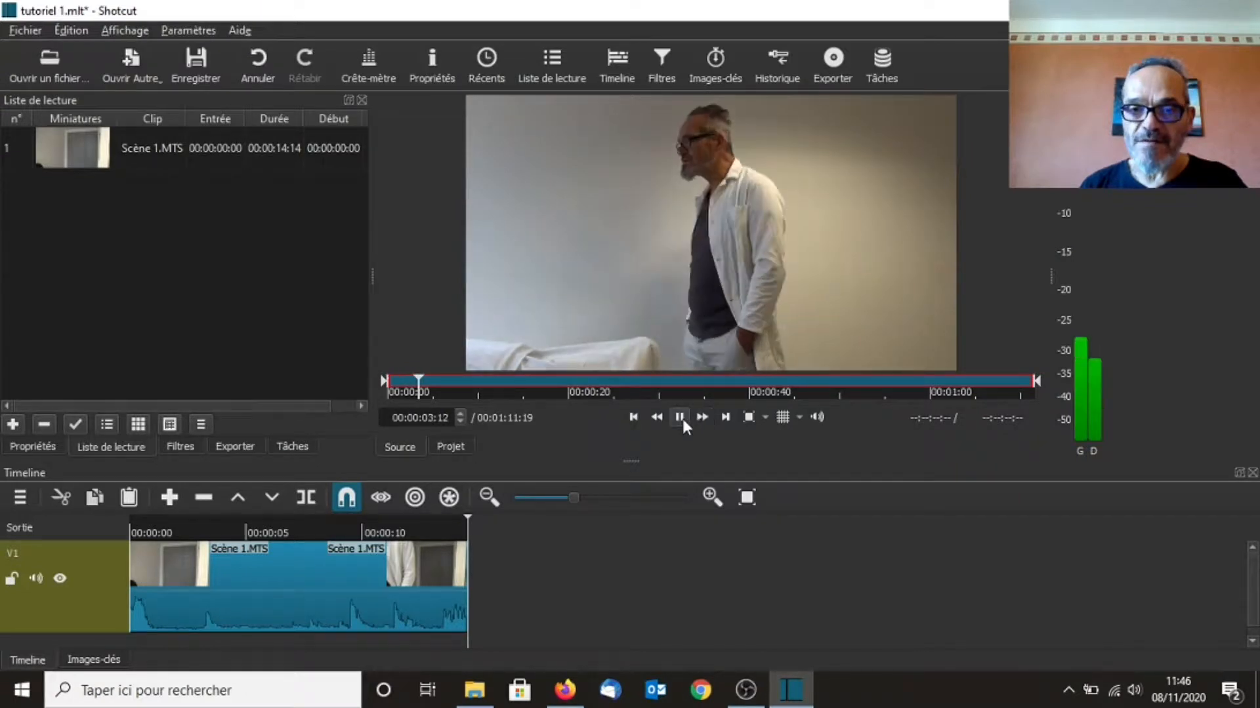
pyautogui.click(12, 425)
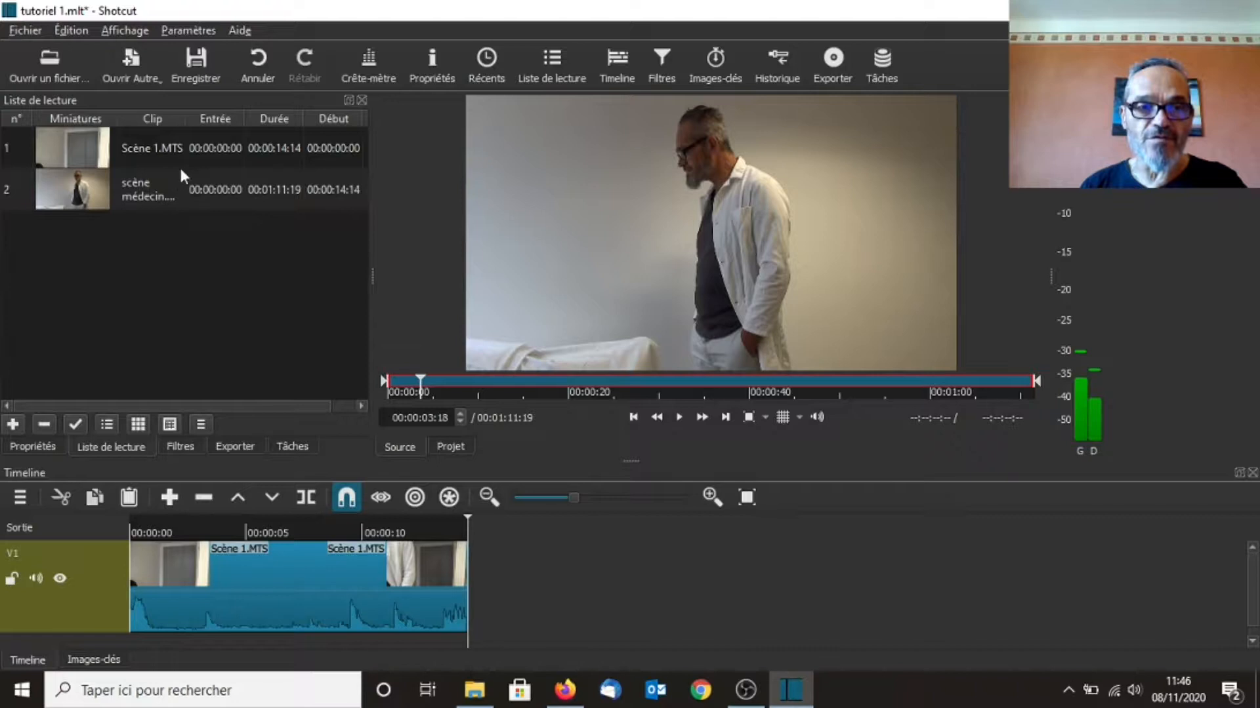
# Place the scène médecin clip on the timeline directly after the Scène 1 clip
pyautogui.moveTo(89, 185); pyautogui.dragTo(547, 573)
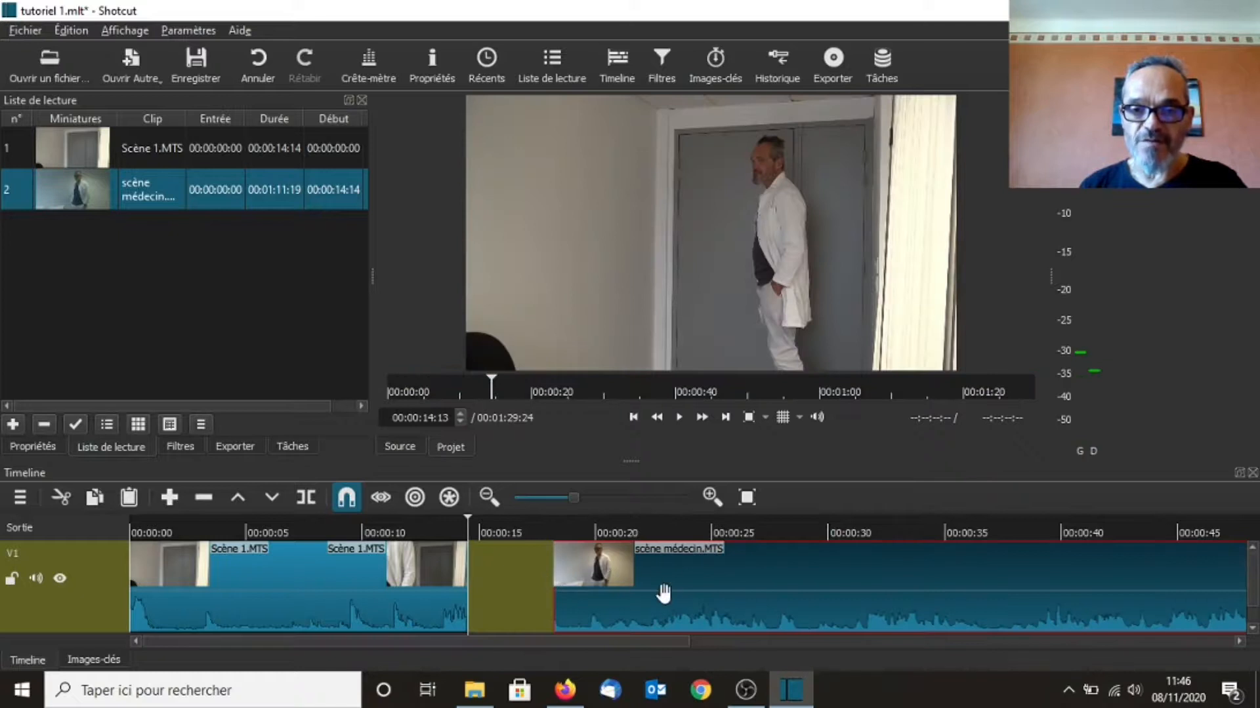
pyautogui.moveTo(678, 590); pyautogui.dragTo(595, 585)
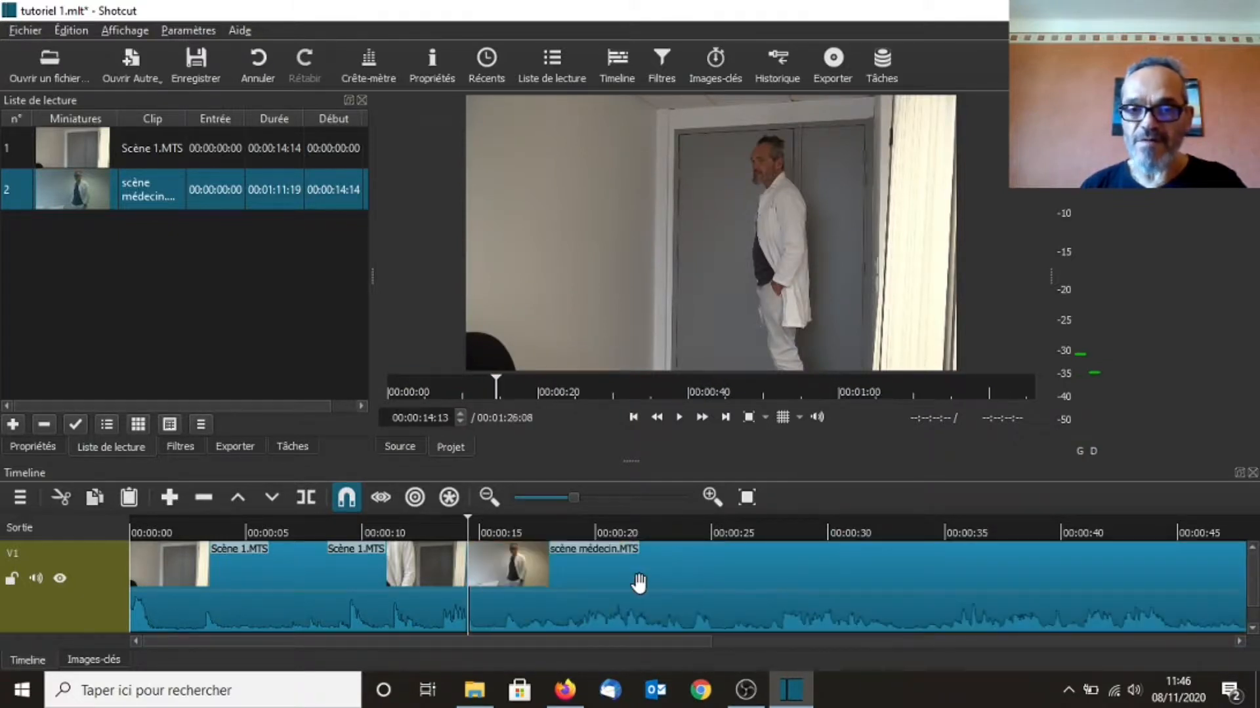
pyautogui.click(892, 584)
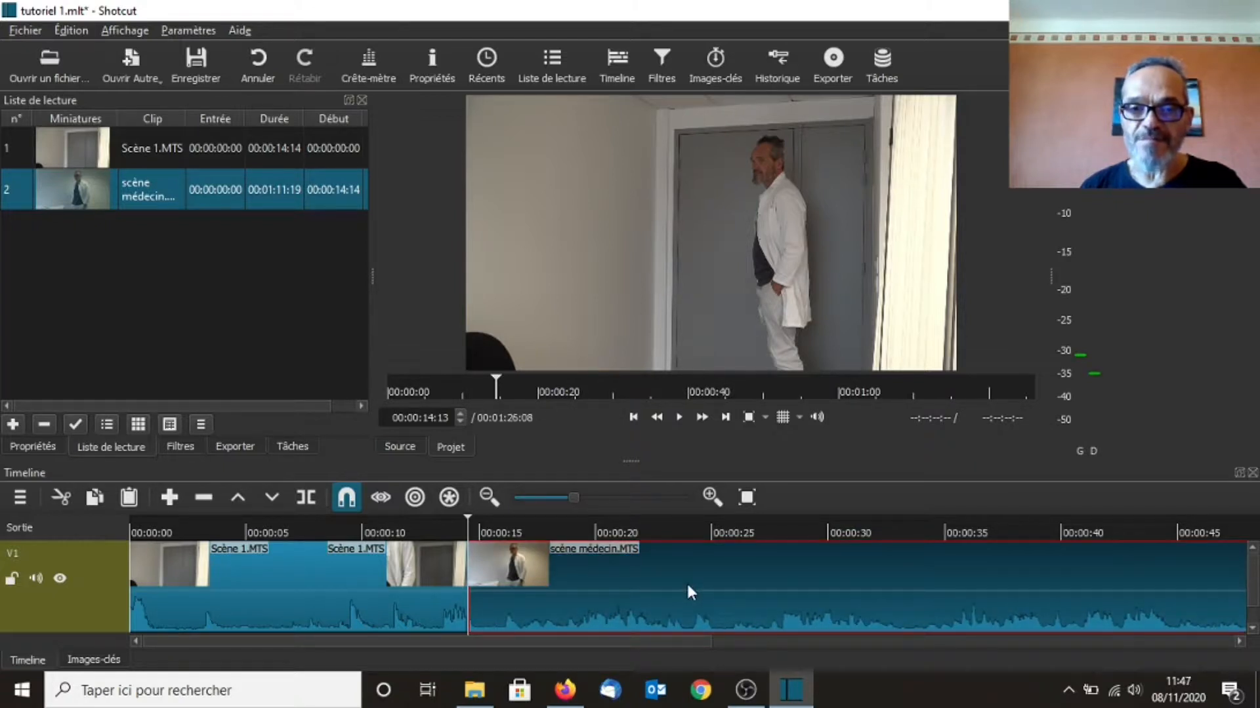
pyautogui.moveTo(801, 703)
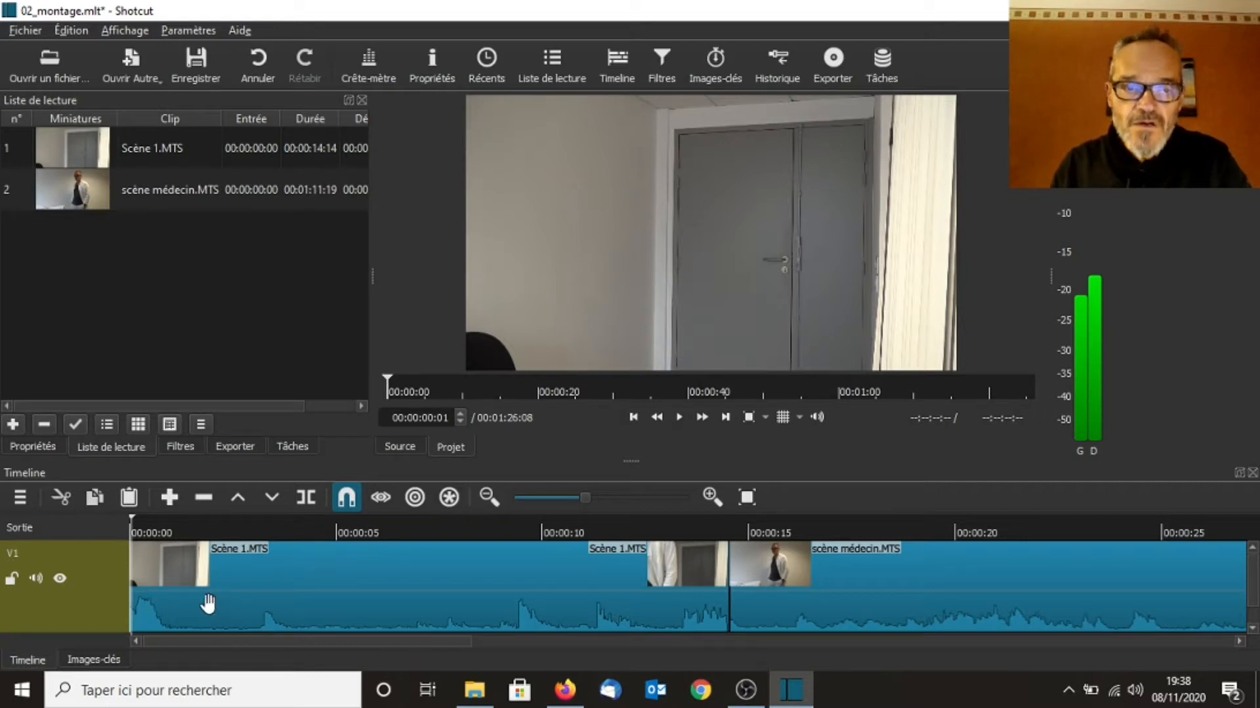
# Mute the audio of the V1 track
pyautogui.click(37, 579)
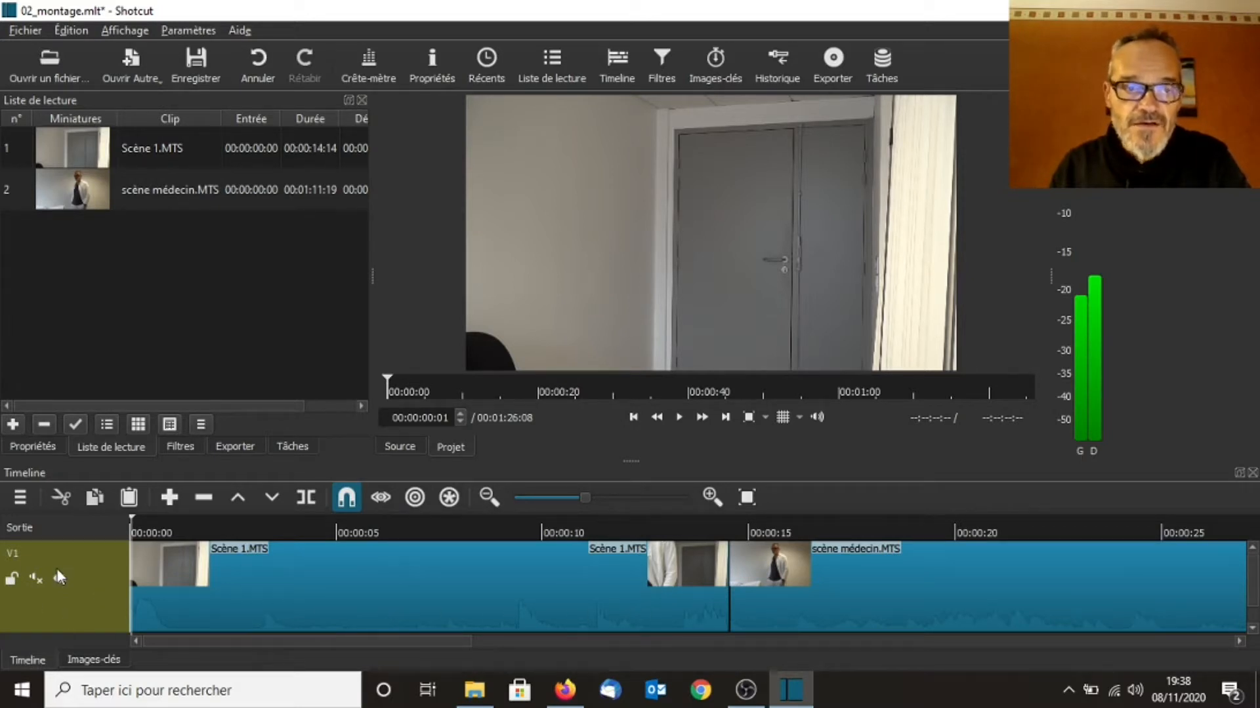
# Open the timeline's track menu
pyautogui.click(20, 497)
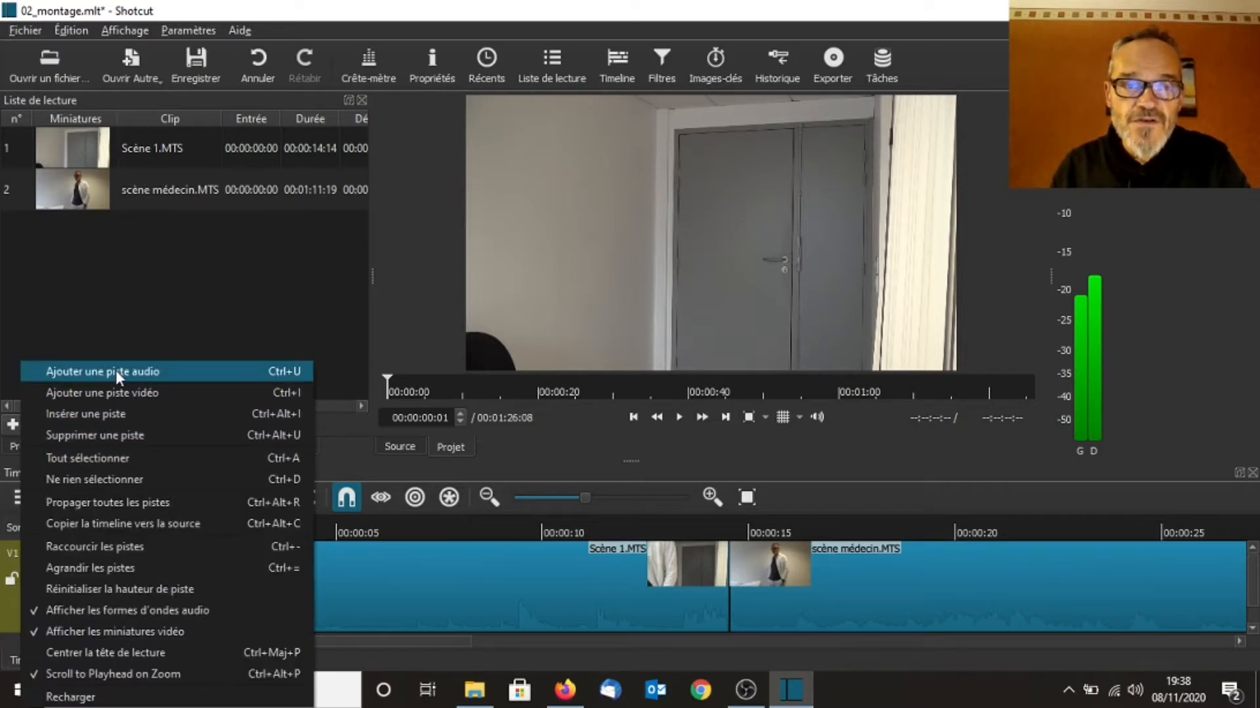